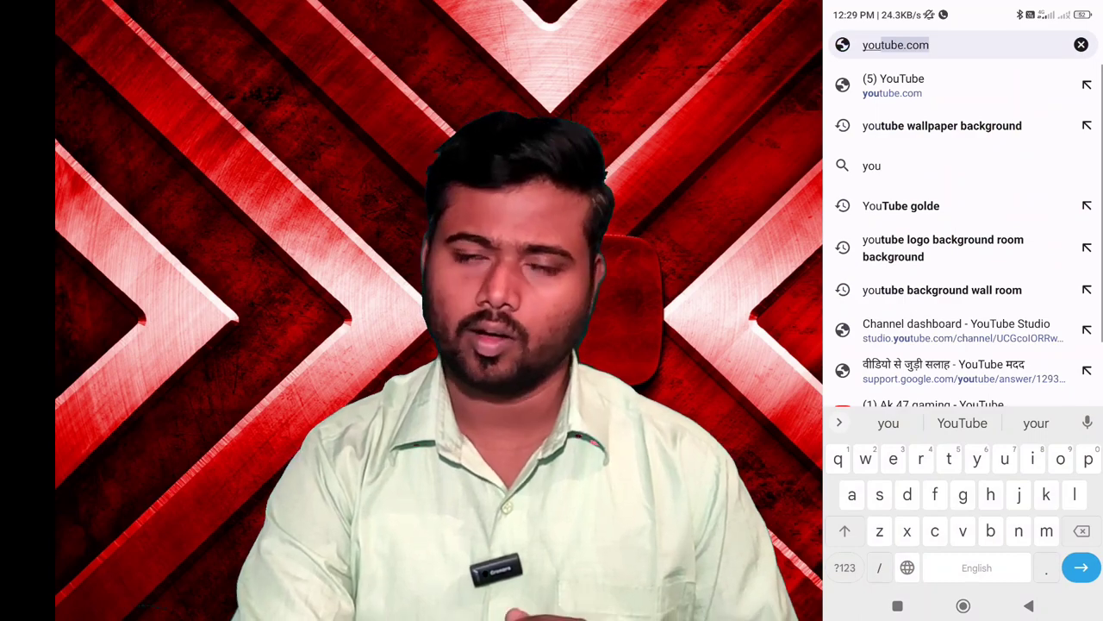
# Step: Open youtube.com, dismiss the new Library tip and go to the channel's YouTube Studio
pyautogui.press('Return')
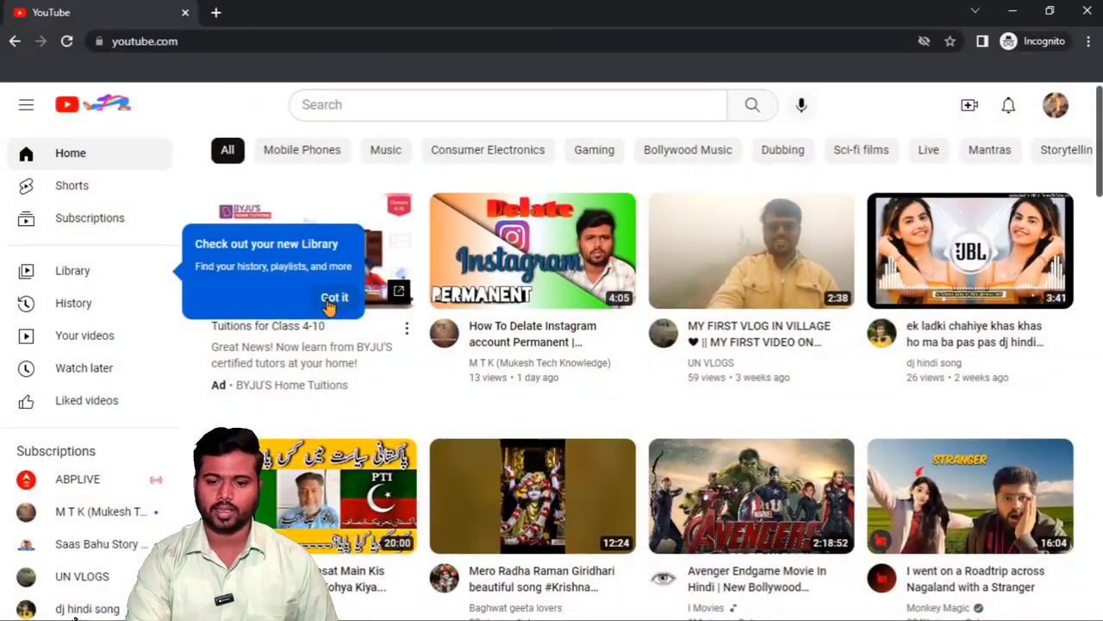
pyautogui.click(333, 300)
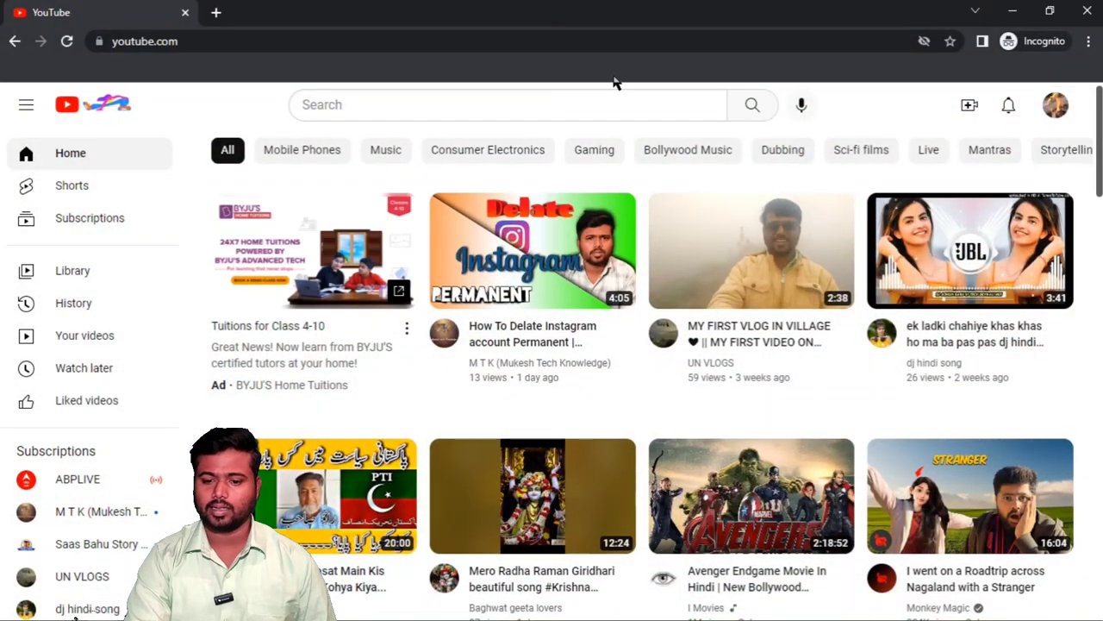
pyautogui.click(1056, 119)
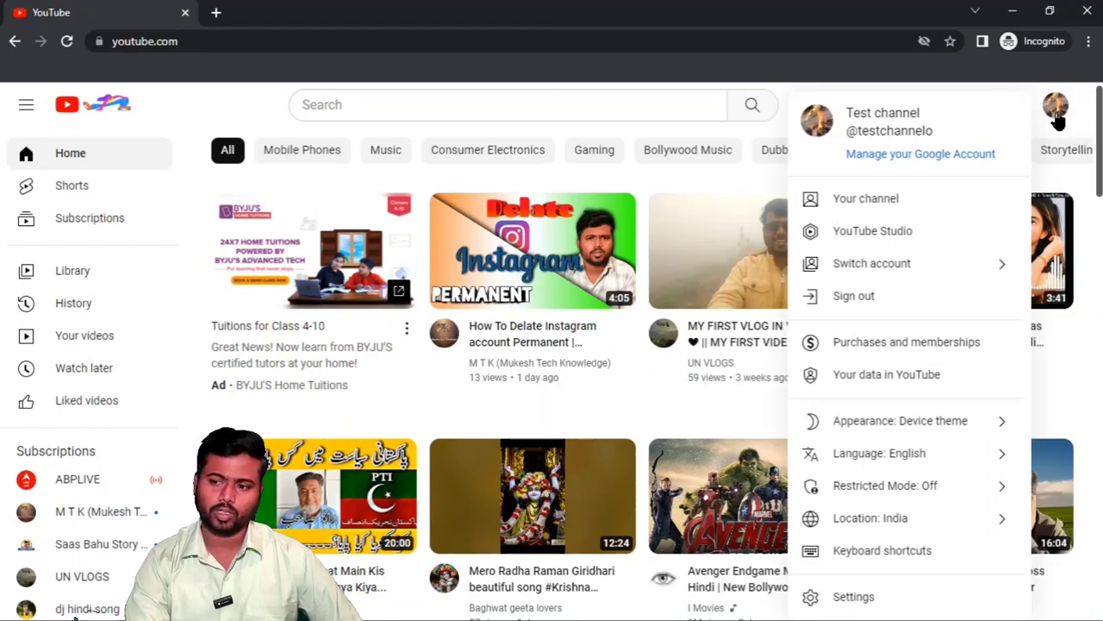
pyautogui.click(870, 241)
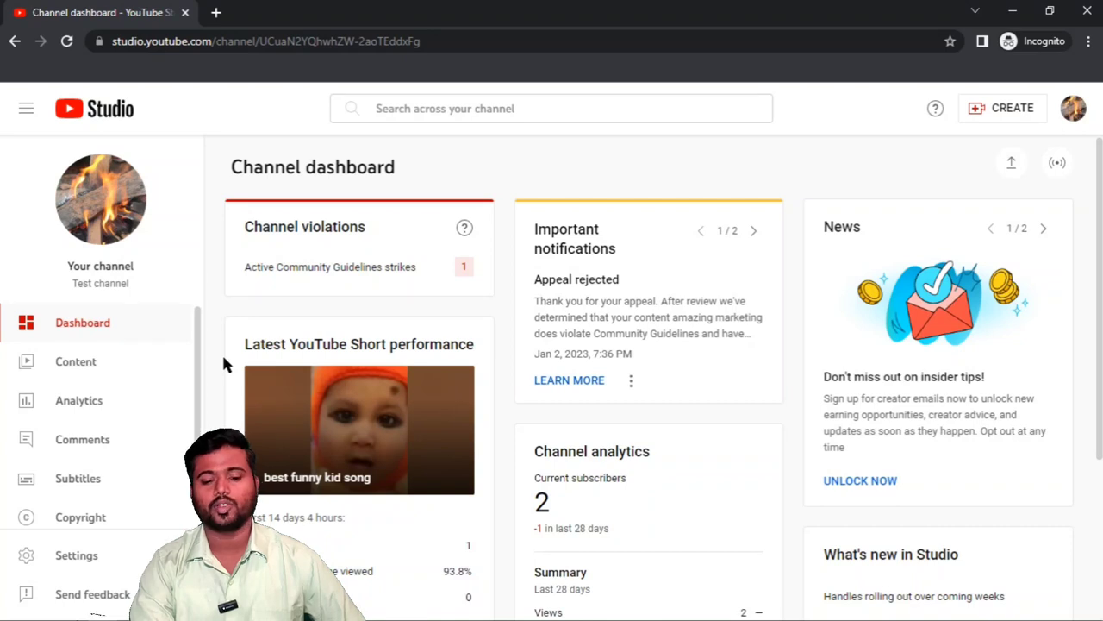
# Step: Open the channel's content list and view the copyright claim details of the video "best funny kid song"
pyautogui.click(87, 364)
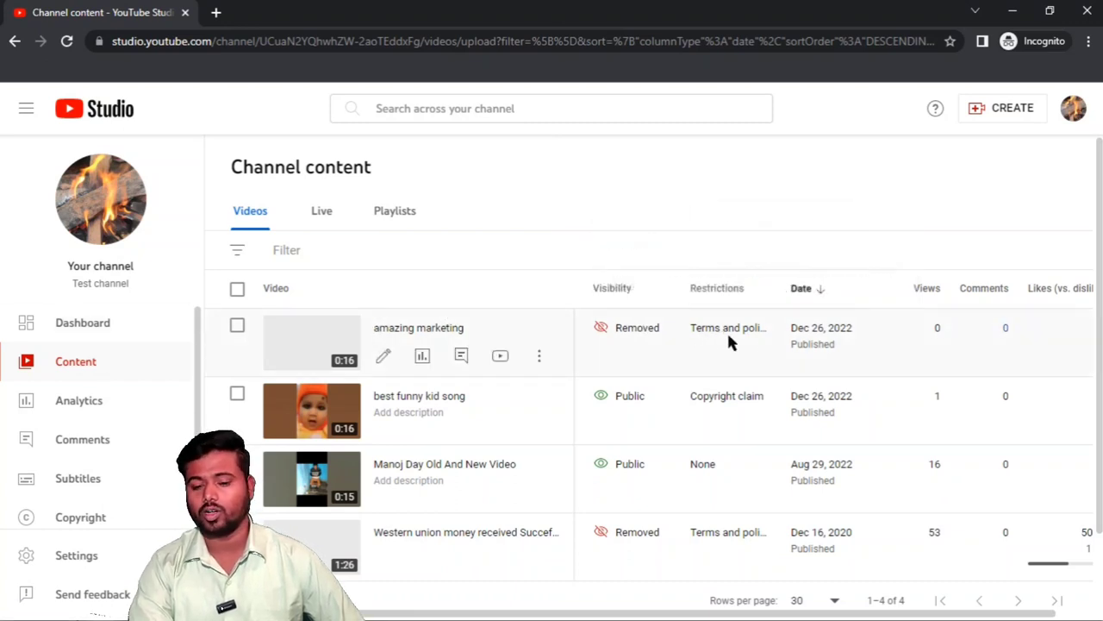
pyautogui.moveTo(760, 338)
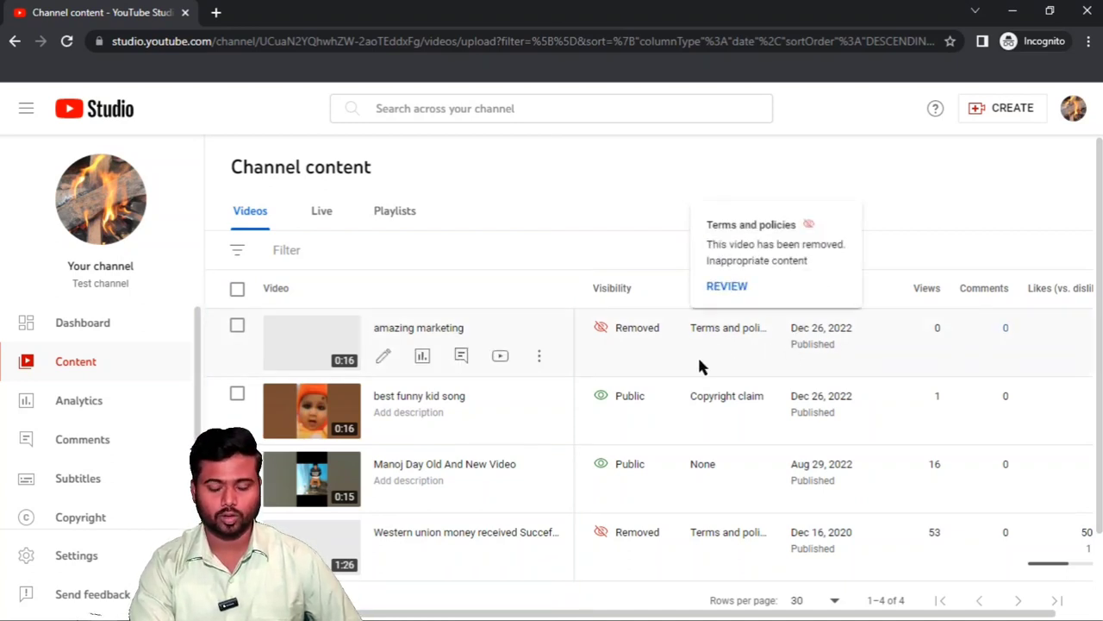
pyautogui.moveTo(734, 400)
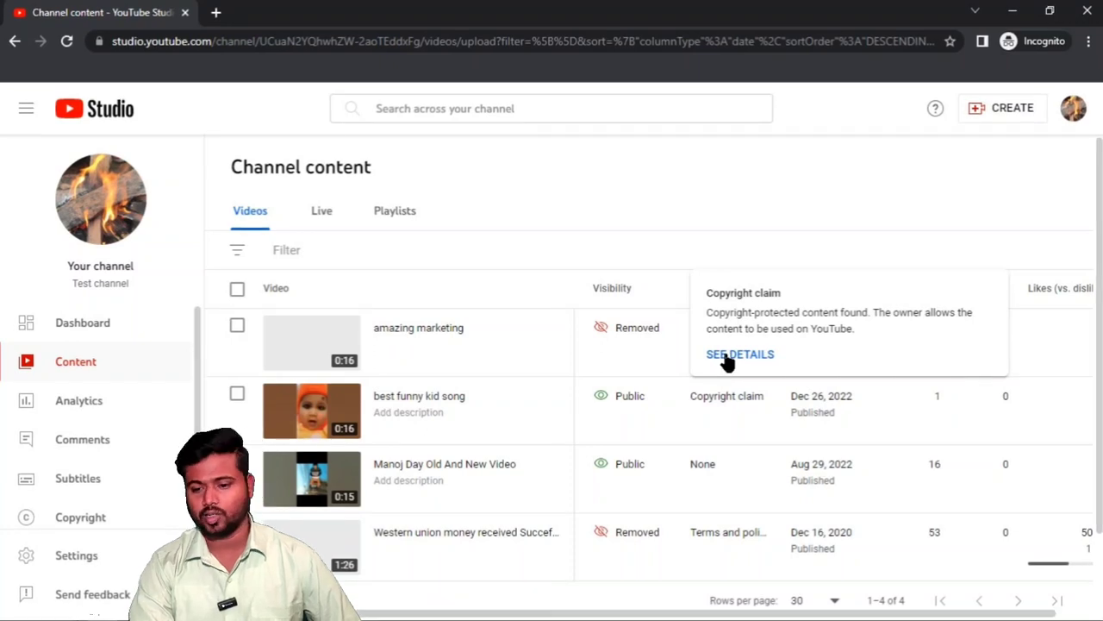
pyautogui.moveTo(727, 361)
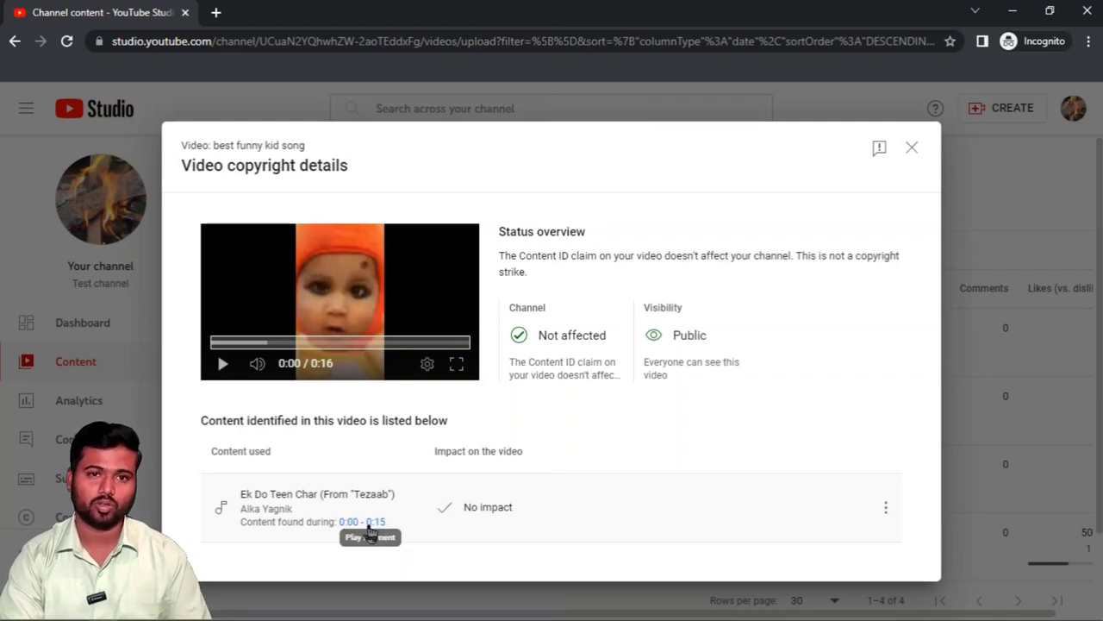
pyautogui.moveTo(488, 507)
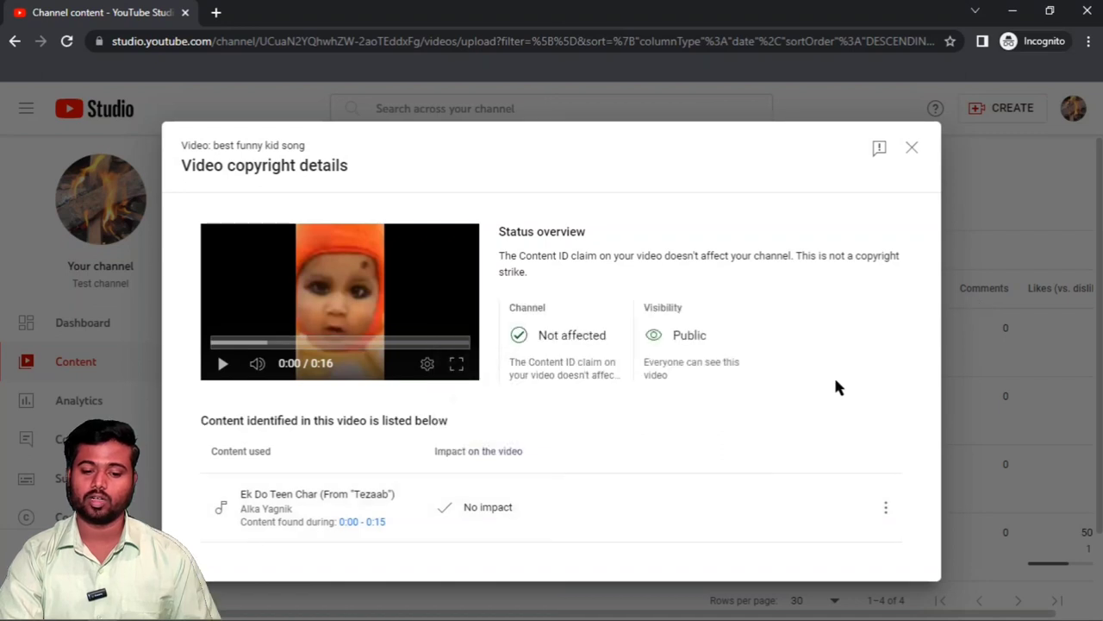
# Step: Start a dispute of the "Ek Do Teen Char" claim and confirm that it isn't based on any of the listed invalid reasons
pyautogui.click(886, 515)
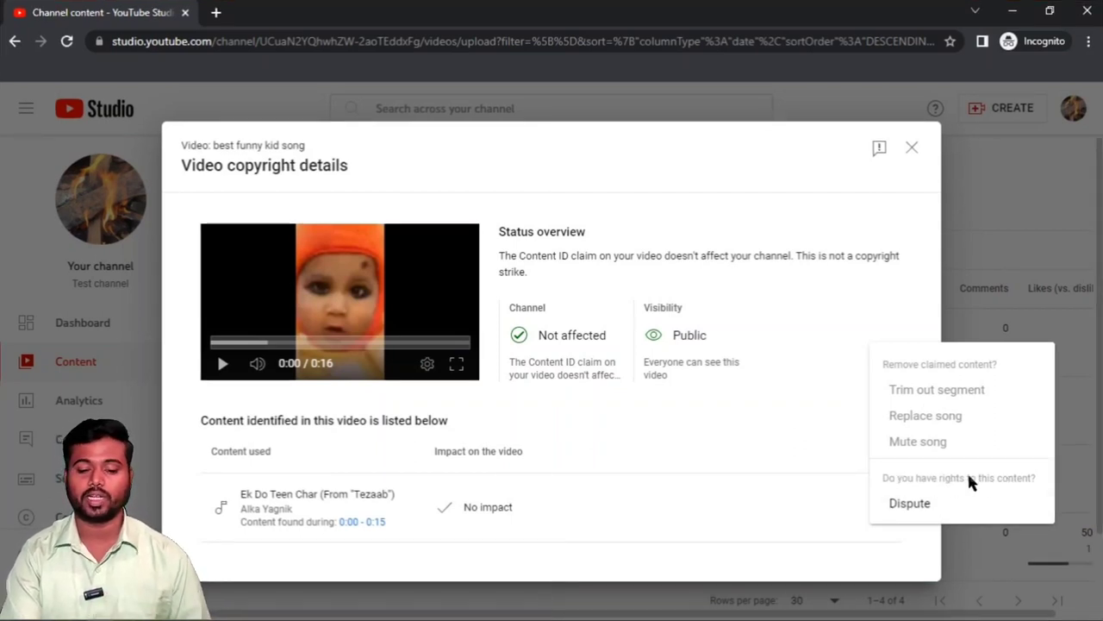
pyautogui.click(911, 503)
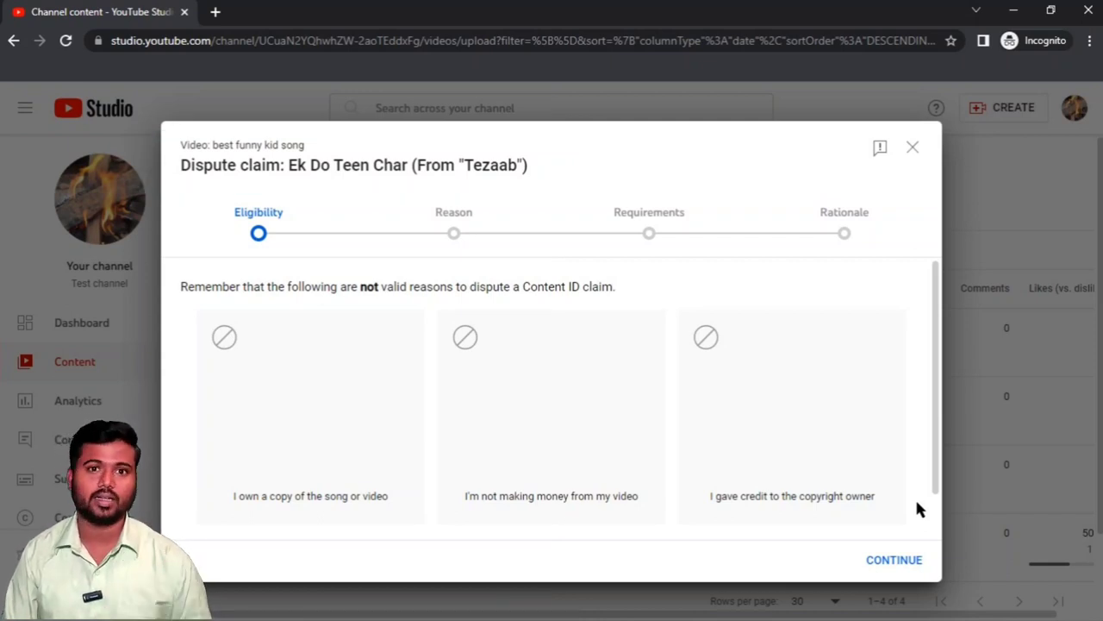
pyautogui.moveTo(719, 434)
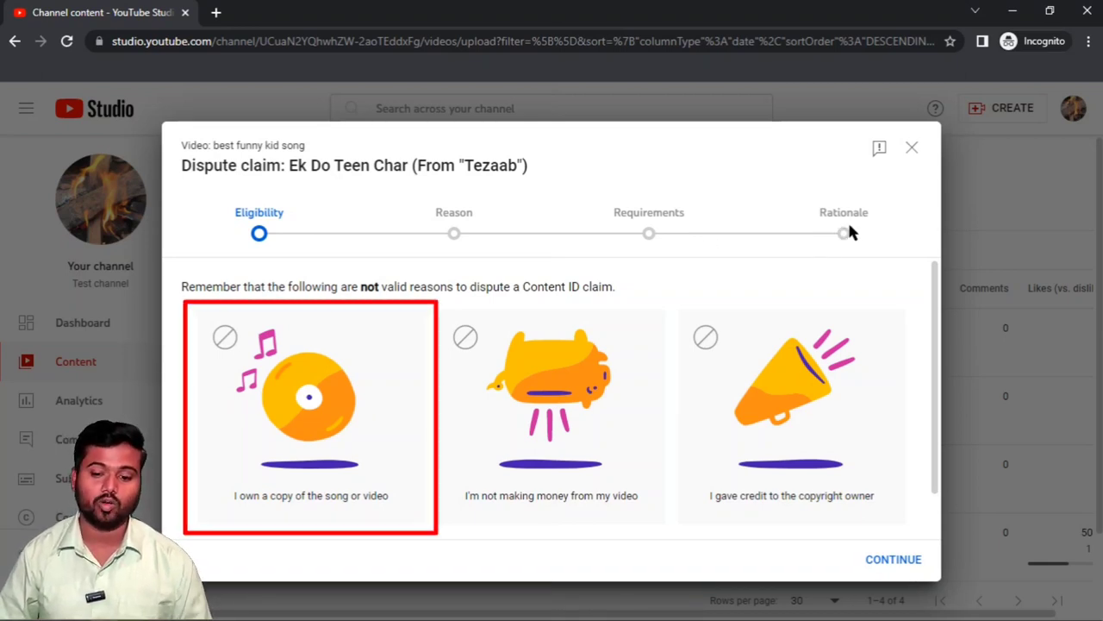
pyautogui.moveTo(315, 379)
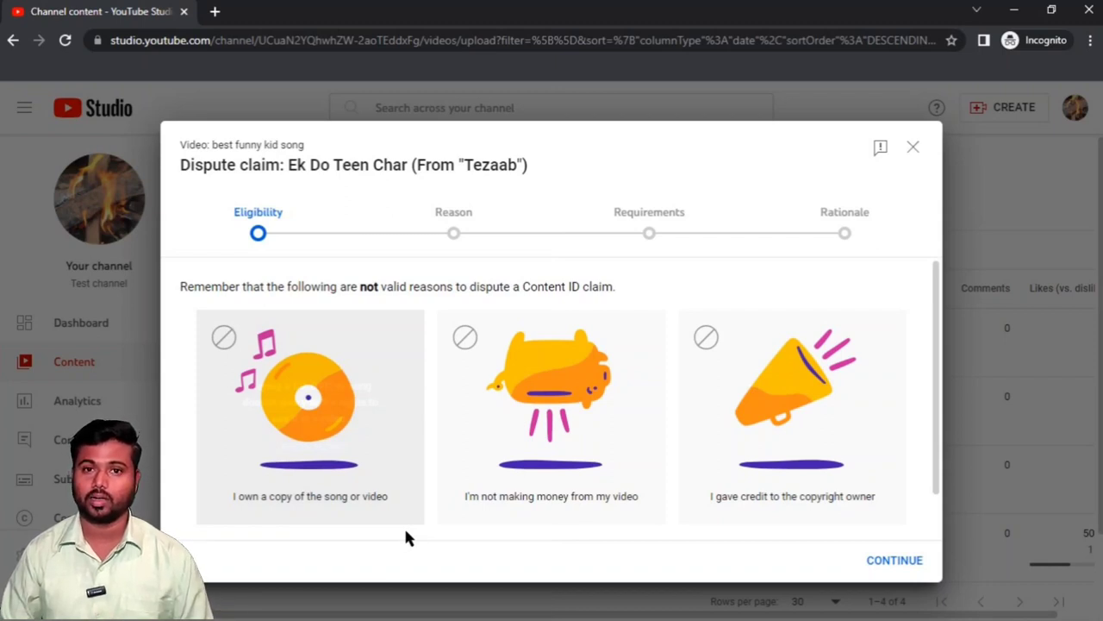
pyautogui.moveTo(568, 457)
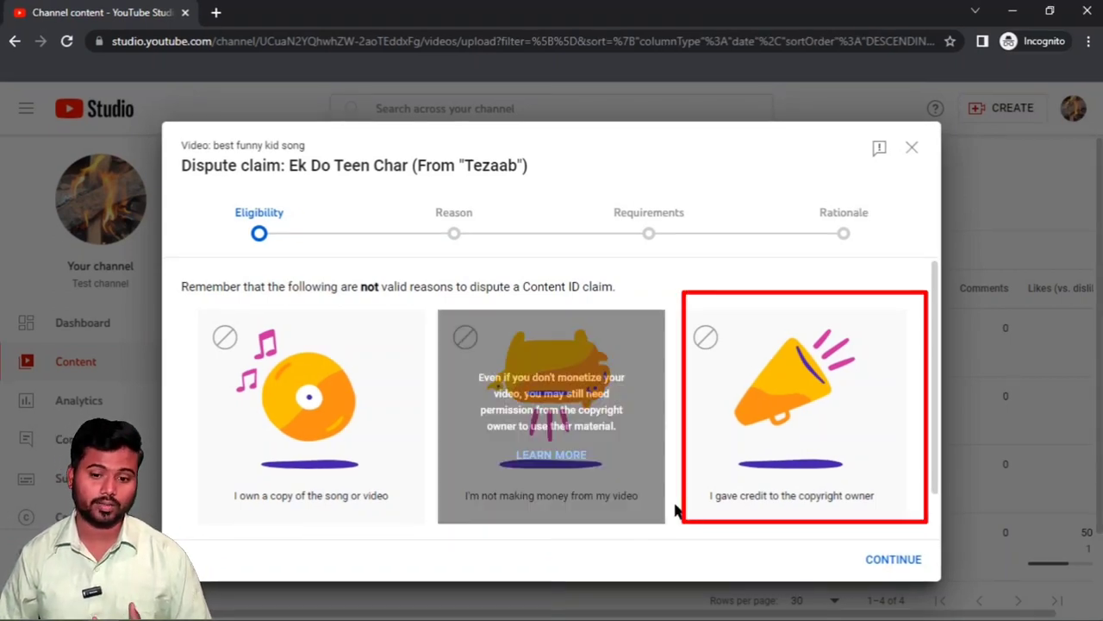
pyautogui.moveTo(757, 433)
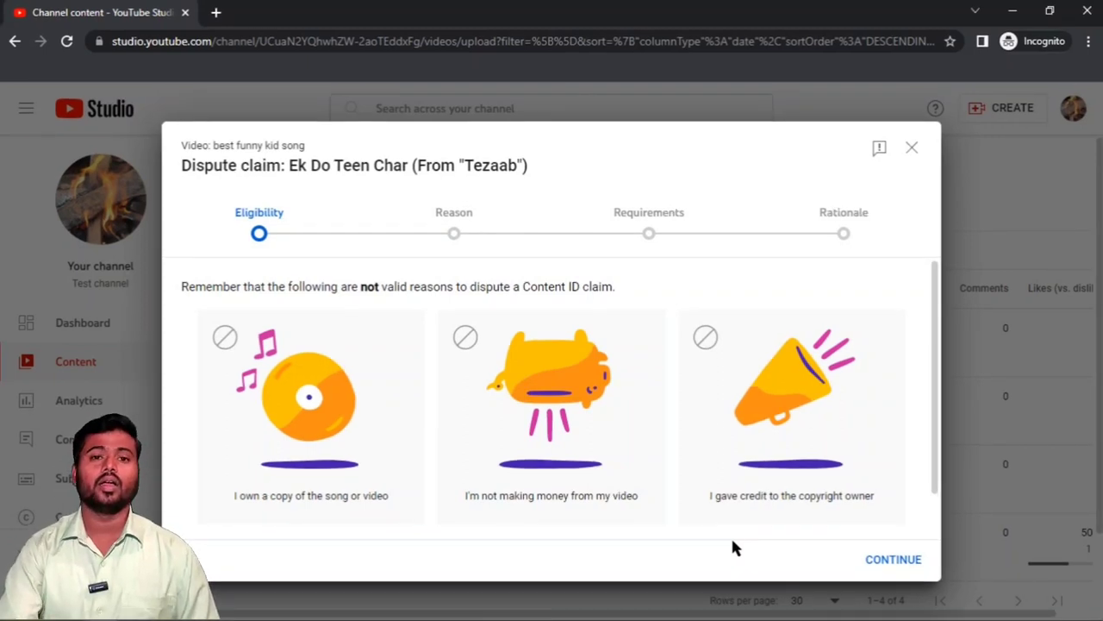
pyautogui.scroll(-1, 731, 536)
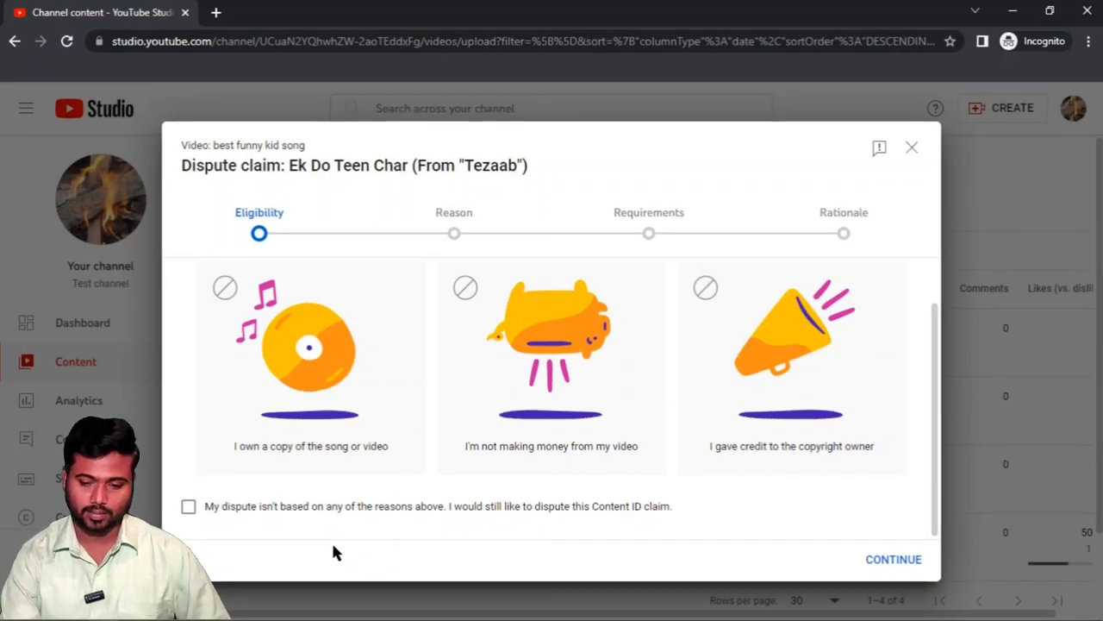
pyautogui.click(187, 508)
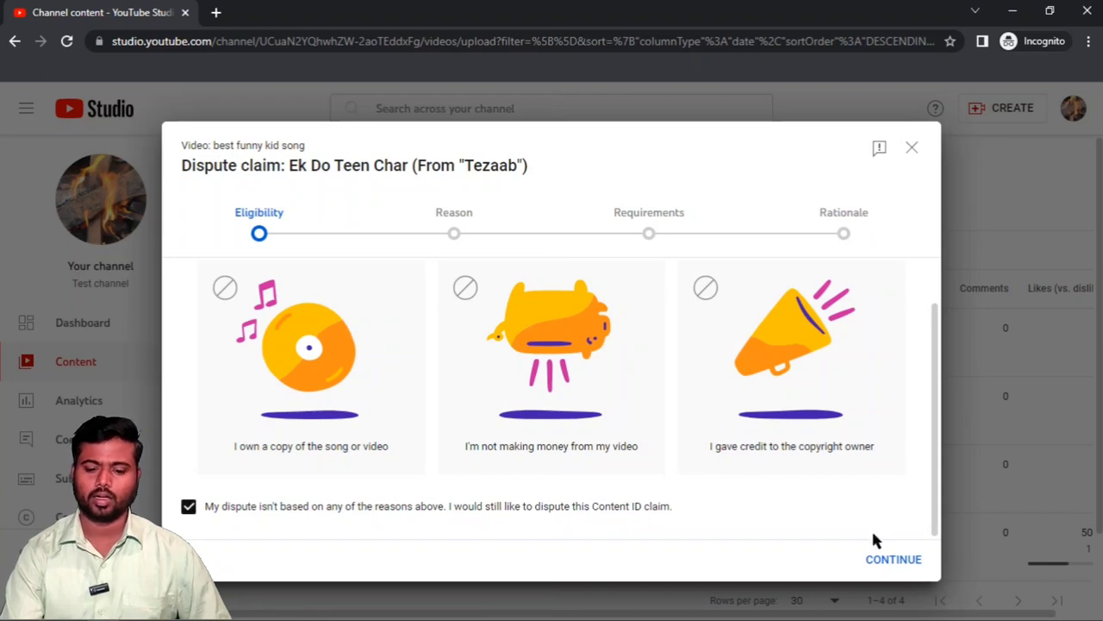
pyautogui.click(892, 561)
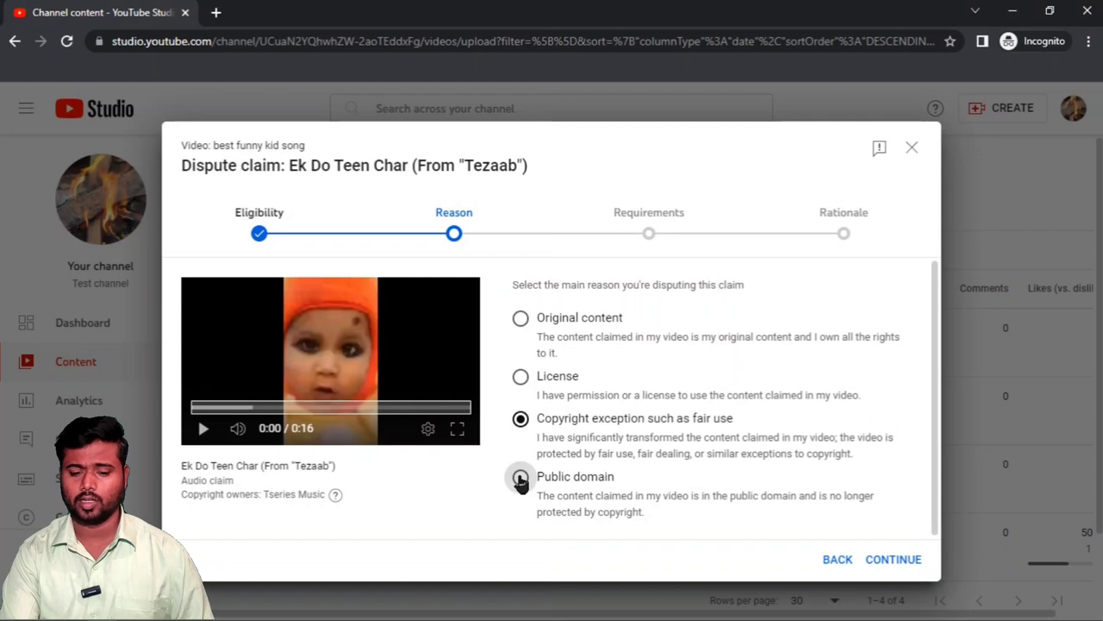
# Step: Choose Public domain as the dispute reason and confirm that the claimed content is in the public domain or otherwise not protected by copyright
pyautogui.click(521, 478)
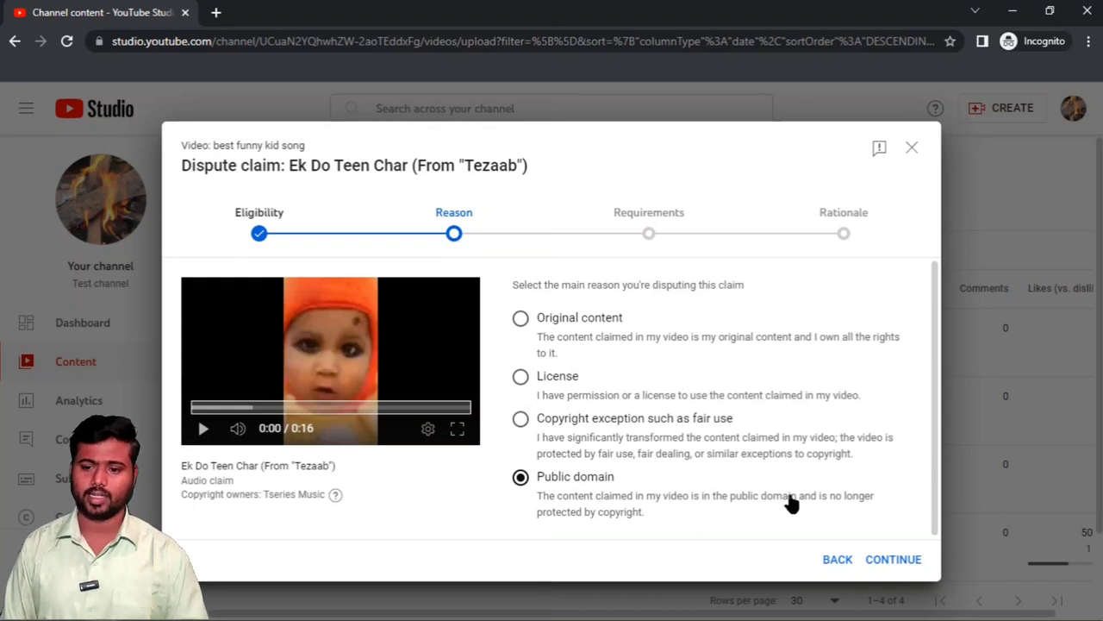
pyautogui.click(888, 560)
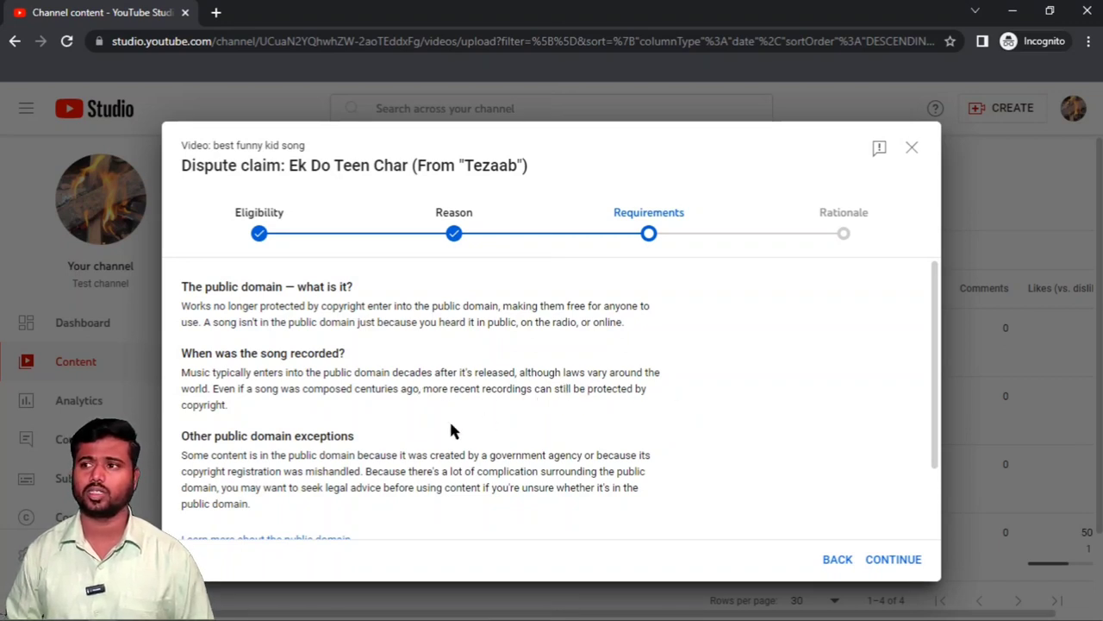
pyautogui.scroll(-1, 269, 388)
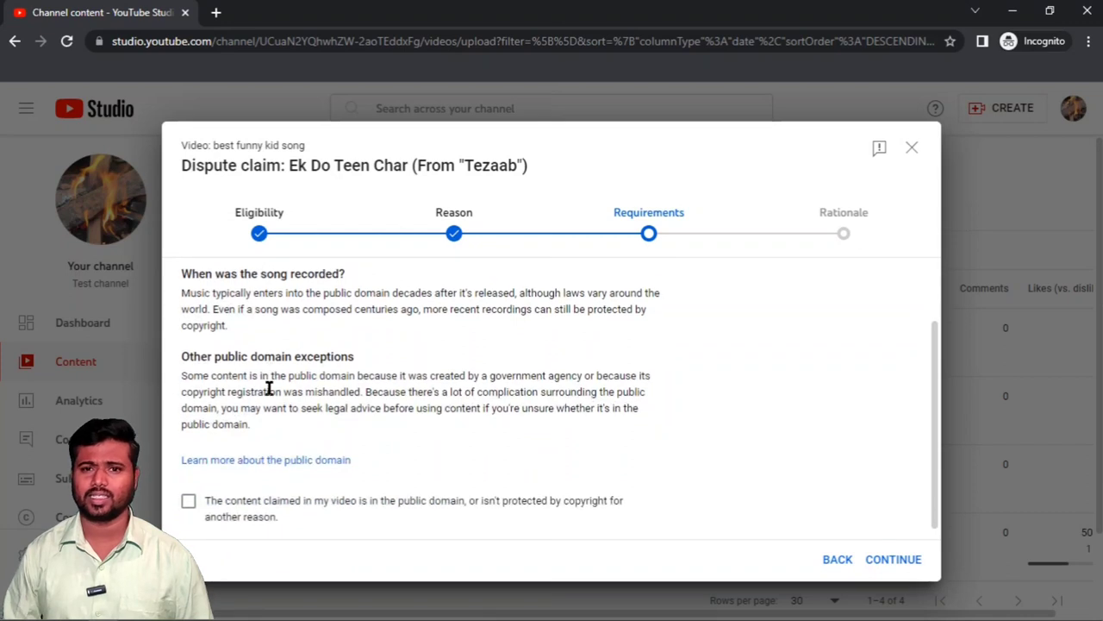
pyautogui.scroll(-1, 267, 387)
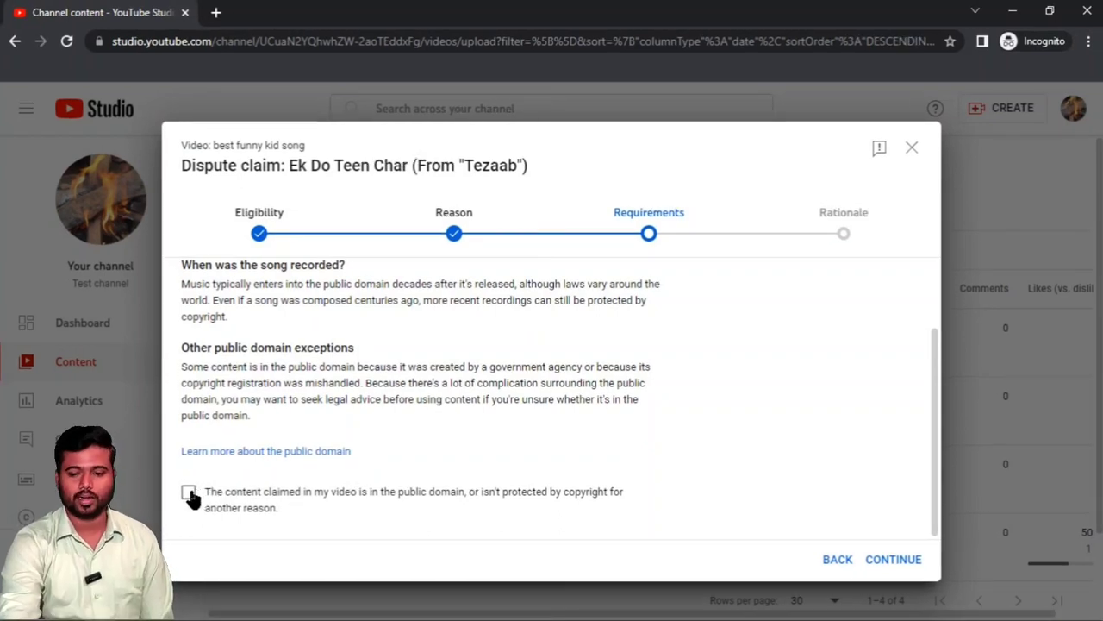
pyautogui.click(188, 493)
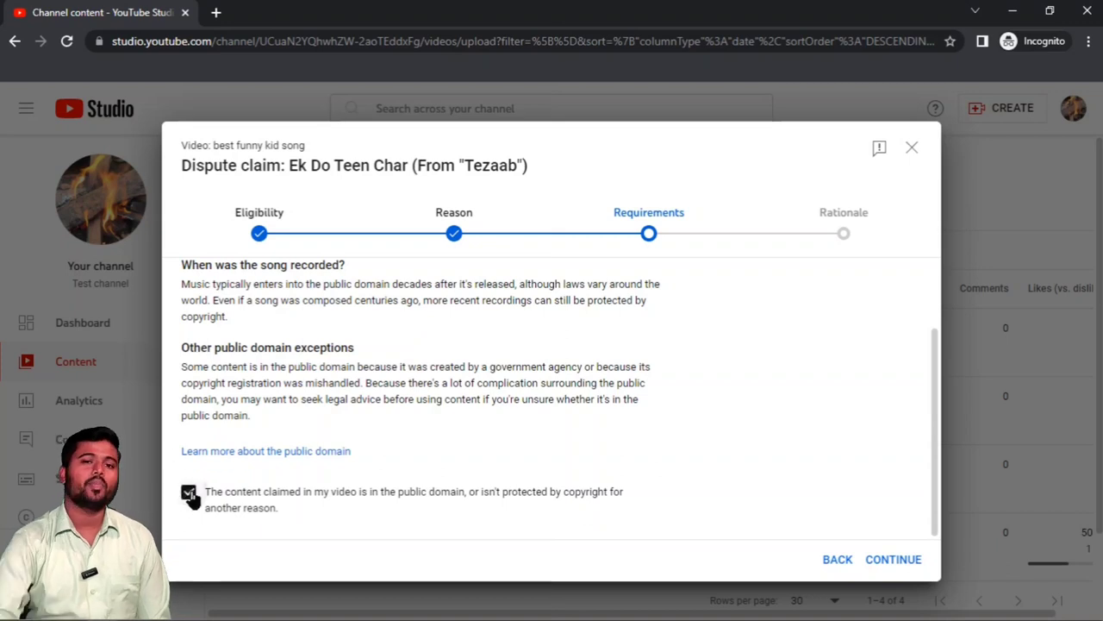
pyautogui.click(888, 562)
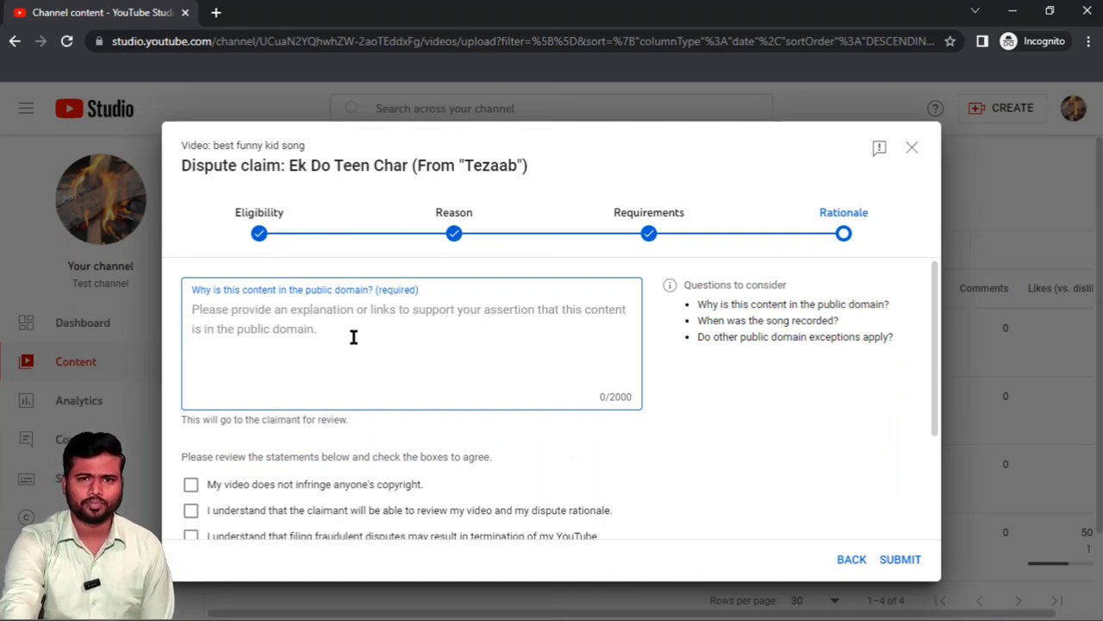
# Step: Enter "SUBSCRIBE MY CHANNEL" as the explanation of why the content is in the public domain
pyautogui.press('Tab')
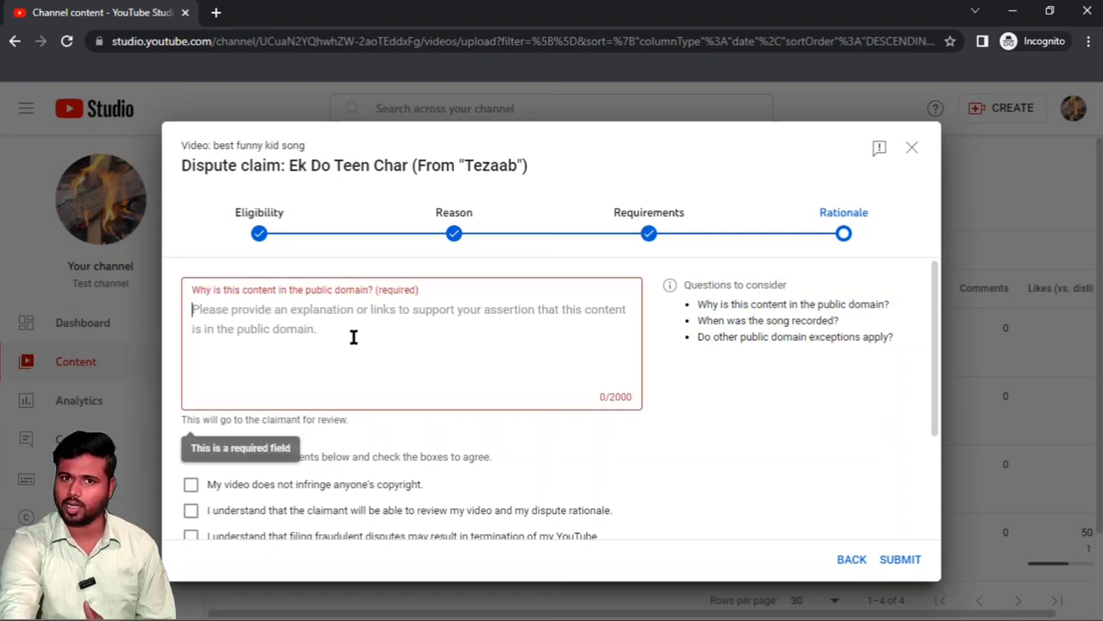
pyautogui.click(353, 336)
pyautogui.write('S')
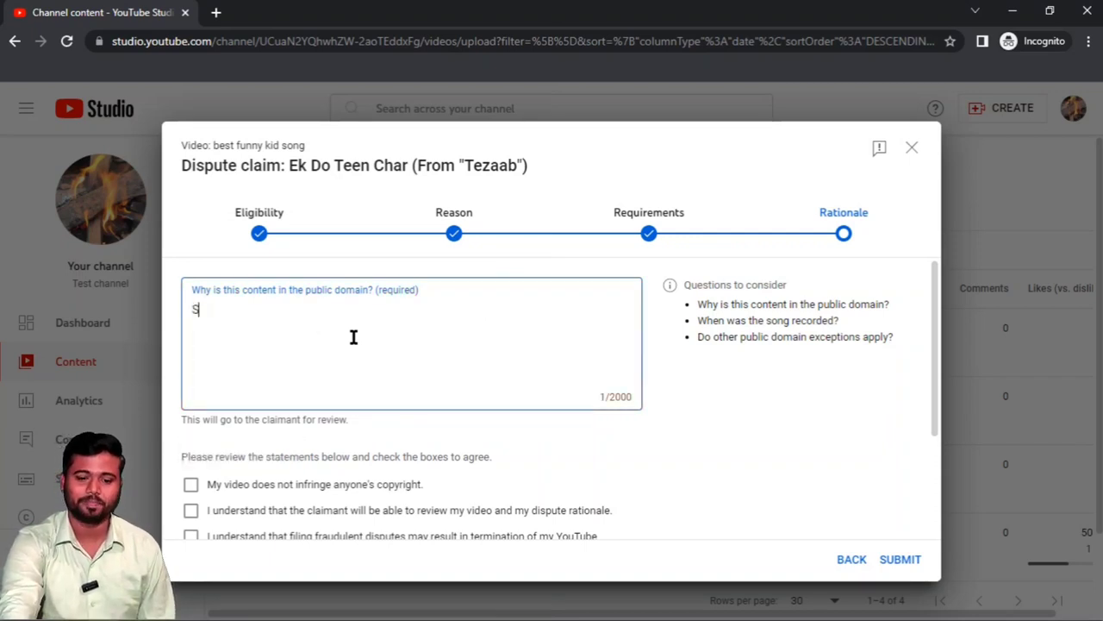
pyautogui.write('UBSC')
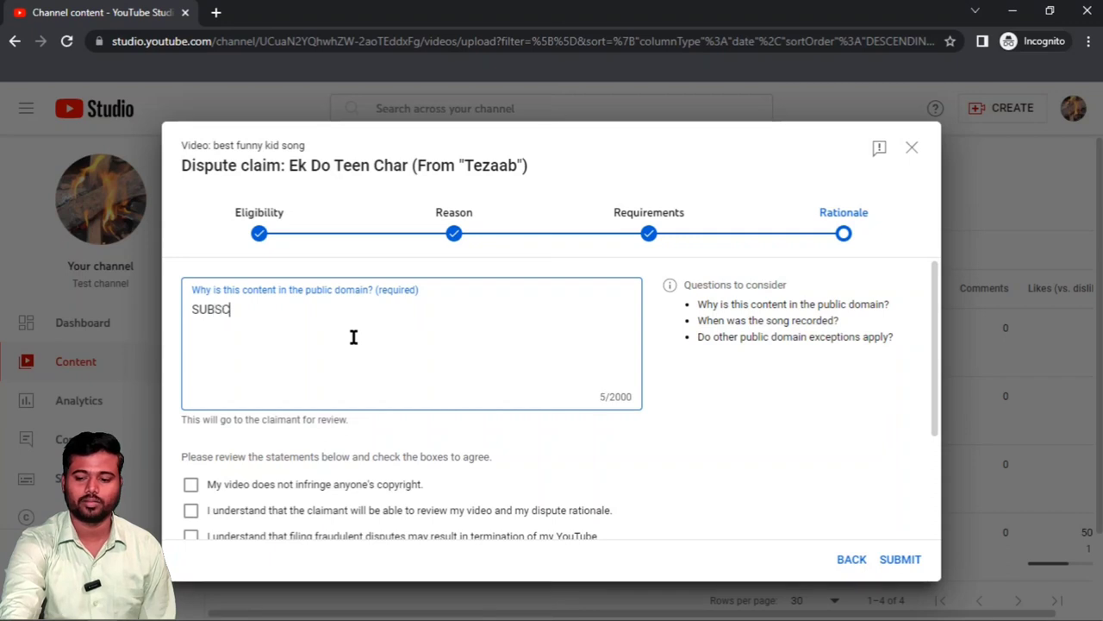
pyautogui.write('RIBE')
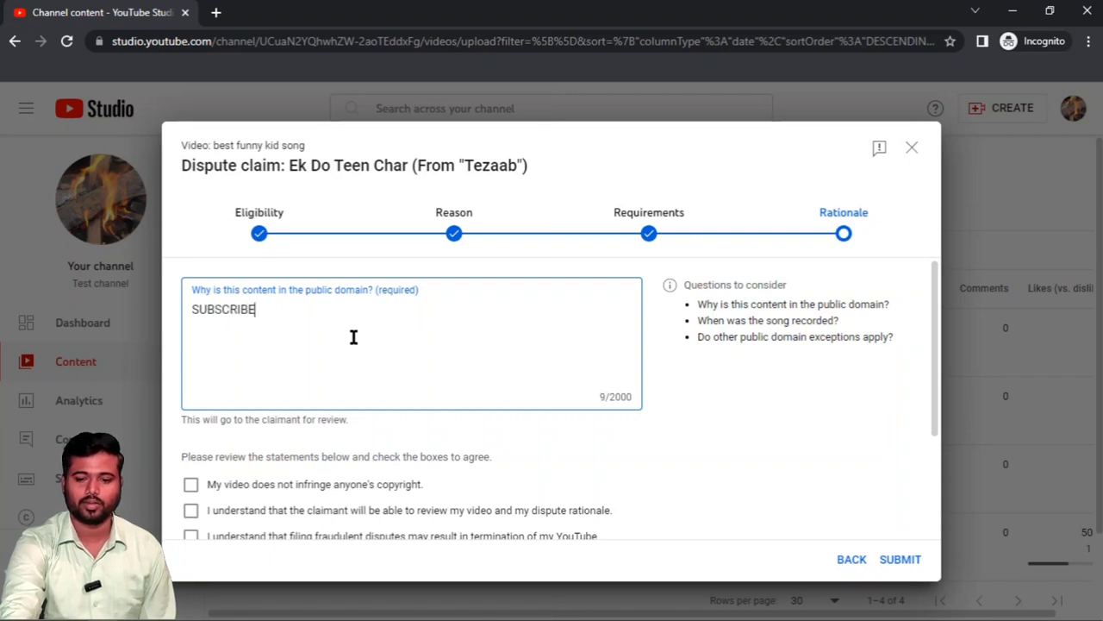
pyautogui.write(' MY CHANN')
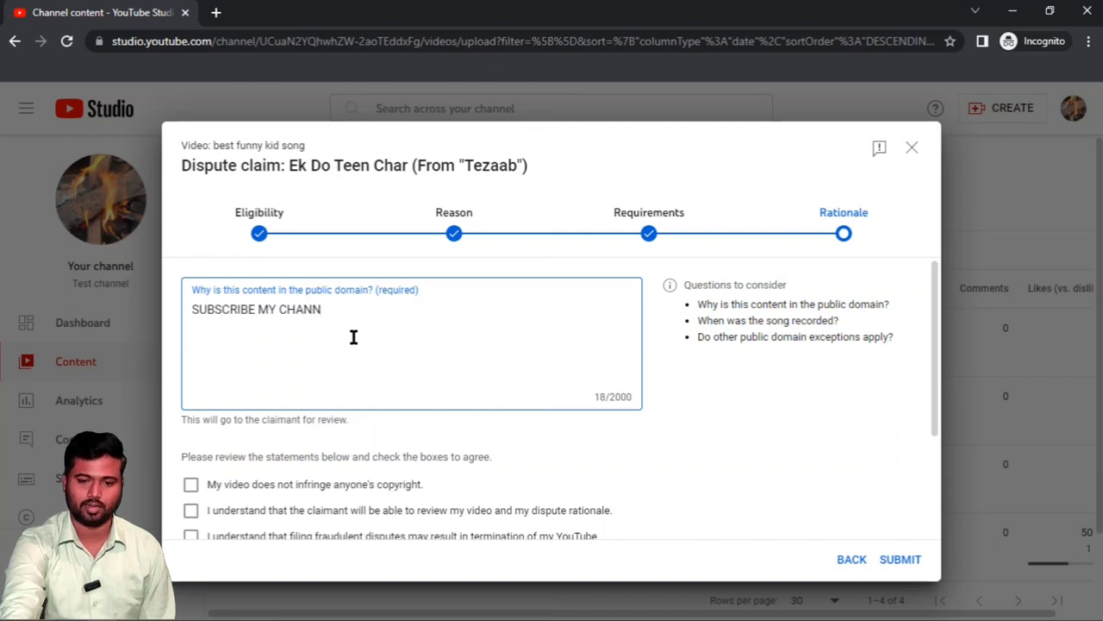
pyautogui.write('EL')
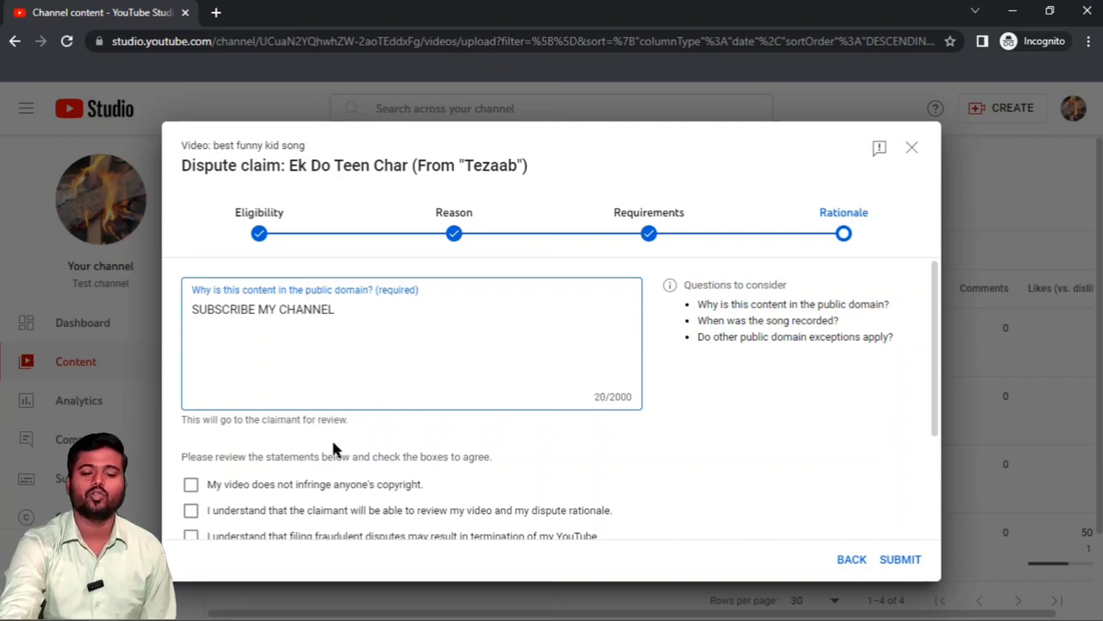
# Step: Agree to all three statements on copyright infringement, claimant review and fraudulent disputes
pyautogui.scroll(-2, 334, 445)
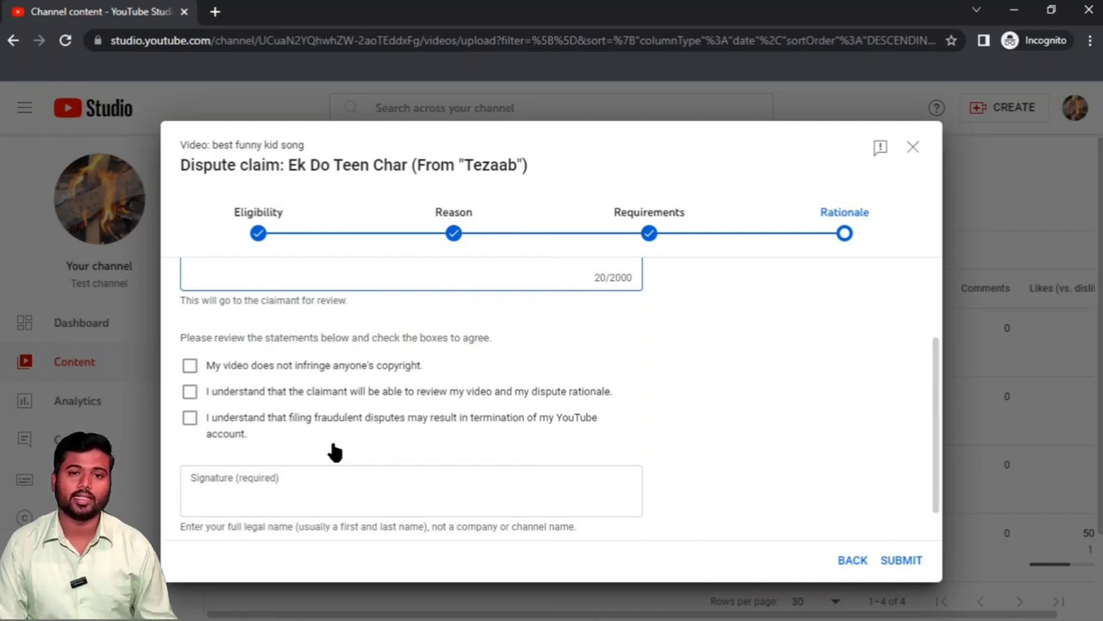
pyautogui.click(191, 366)
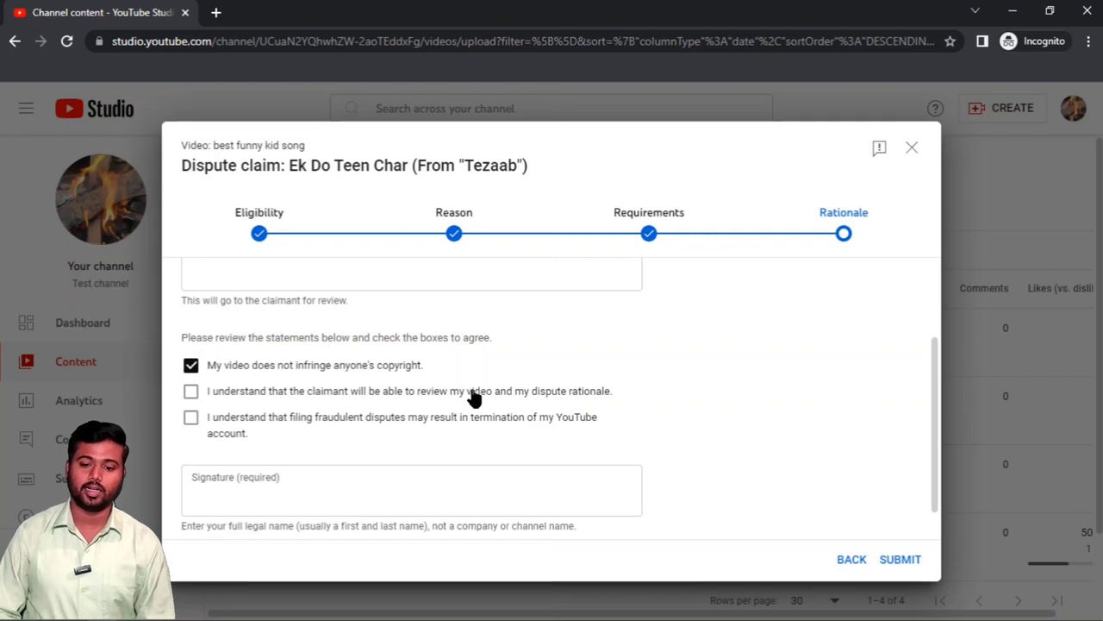
pyautogui.click(191, 393)
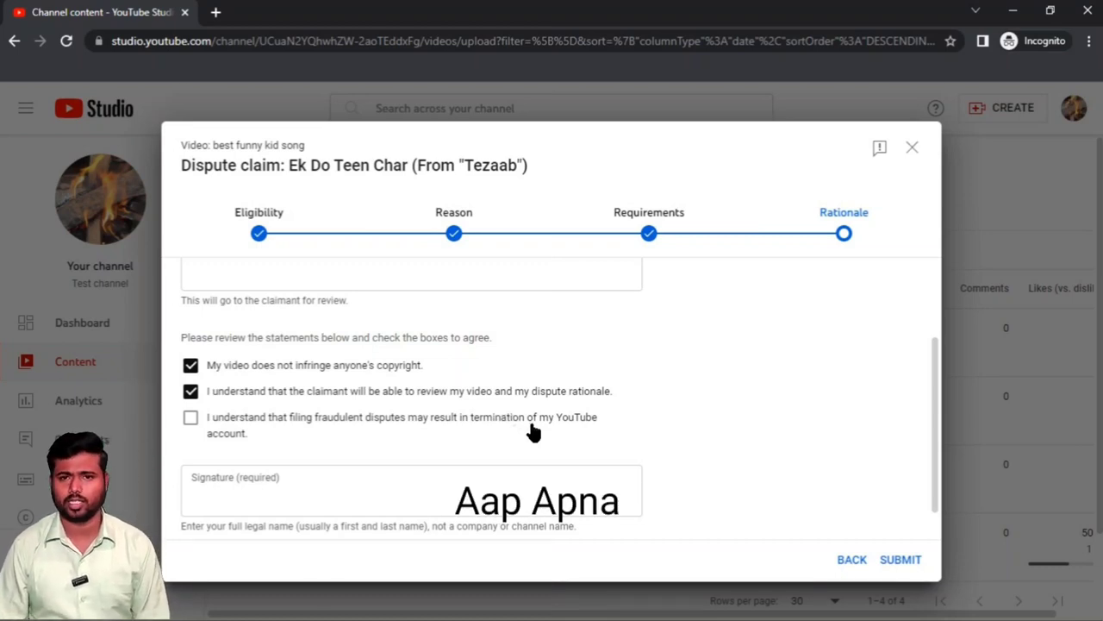
pyautogui.click(191, 421)
pyautogui.scroll(-1, 192, 423)
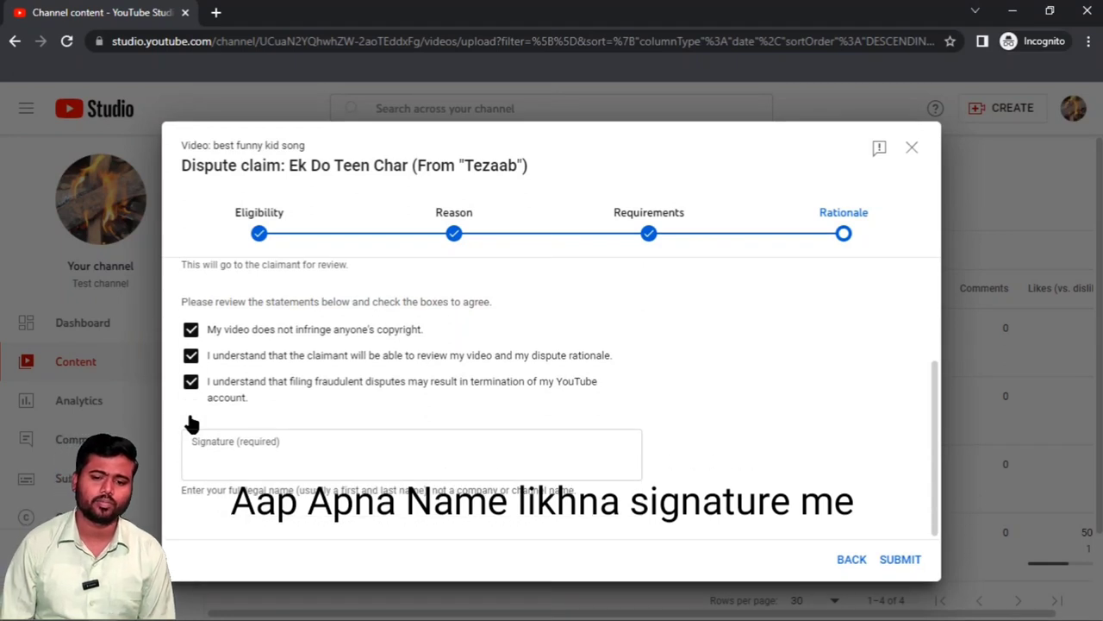
# Step: Sign the dispute with "SORRY", submit it, close the confirmation and check the claim's dispute status
pyautogui.doubleClick(222, 440)
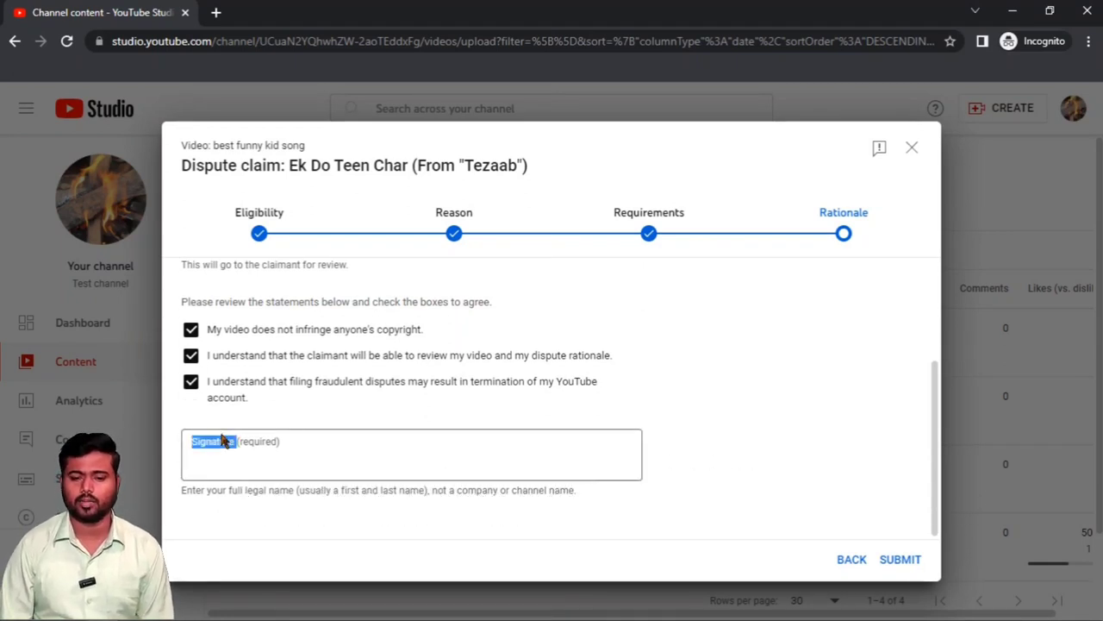
pyautogui.click(301, 450)
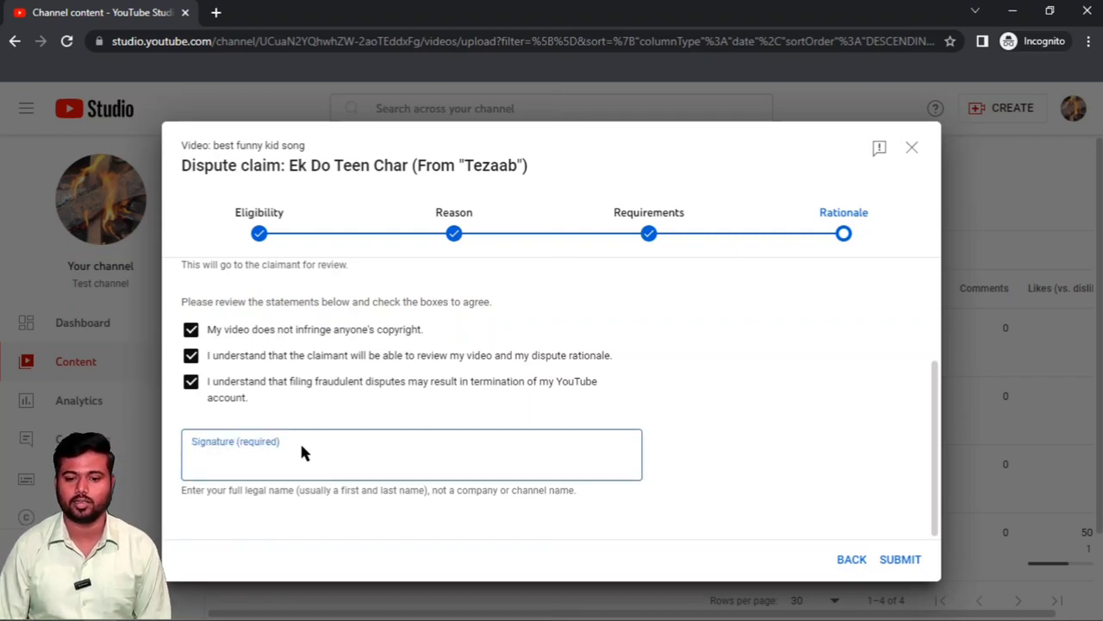
pyautogui.write('SORRY')
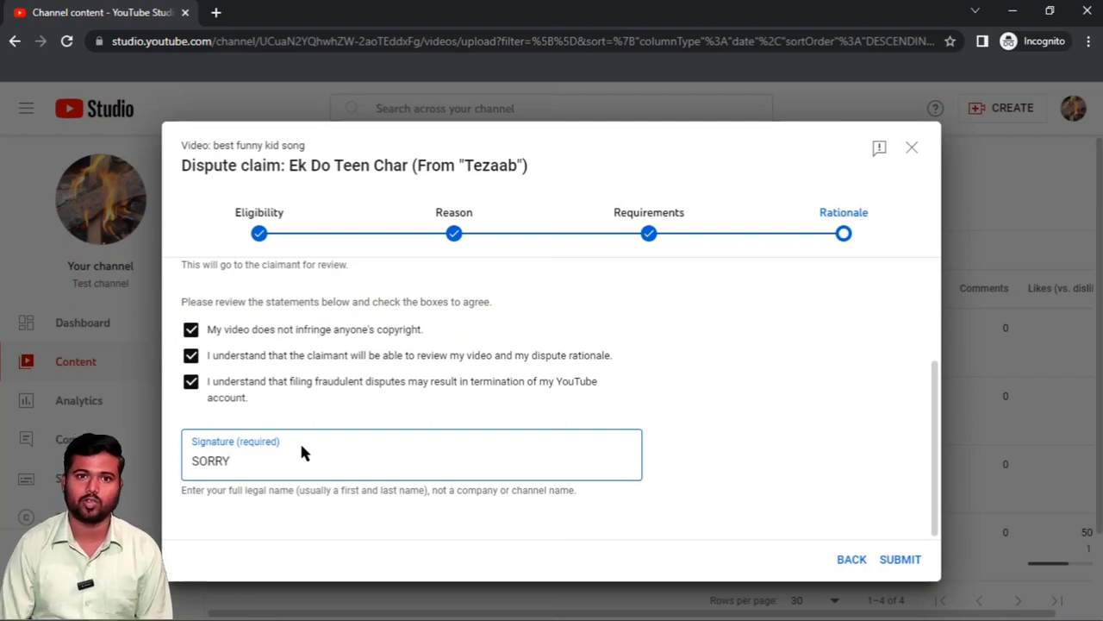
pyautogui.click(896, 565)
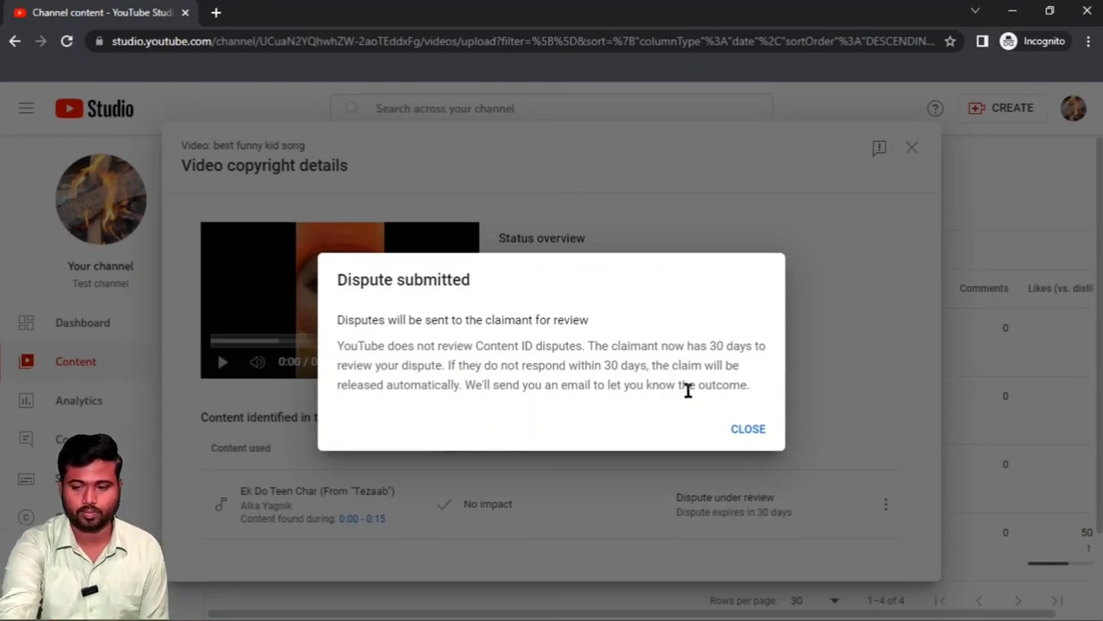
pyautogui.click(747, 431)
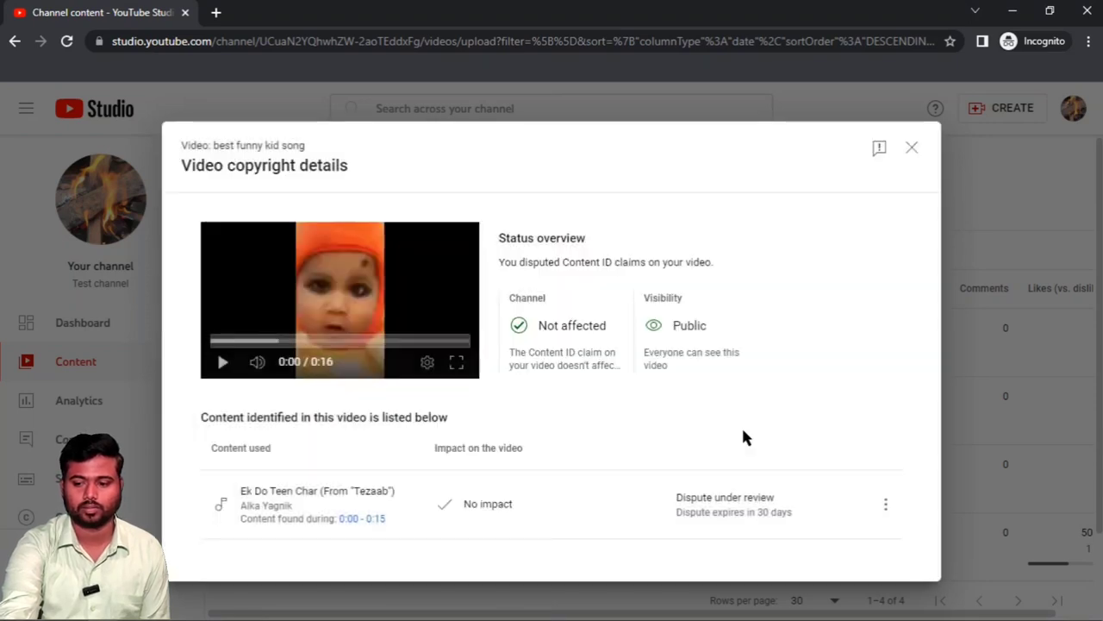
pyautogui.moveTo(750, 500)
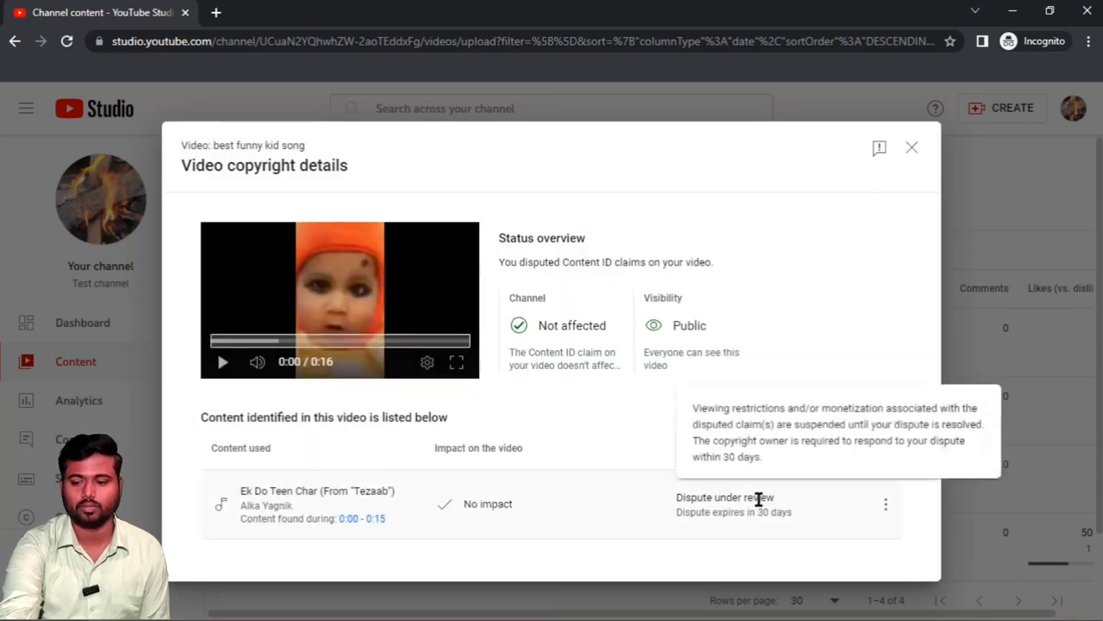